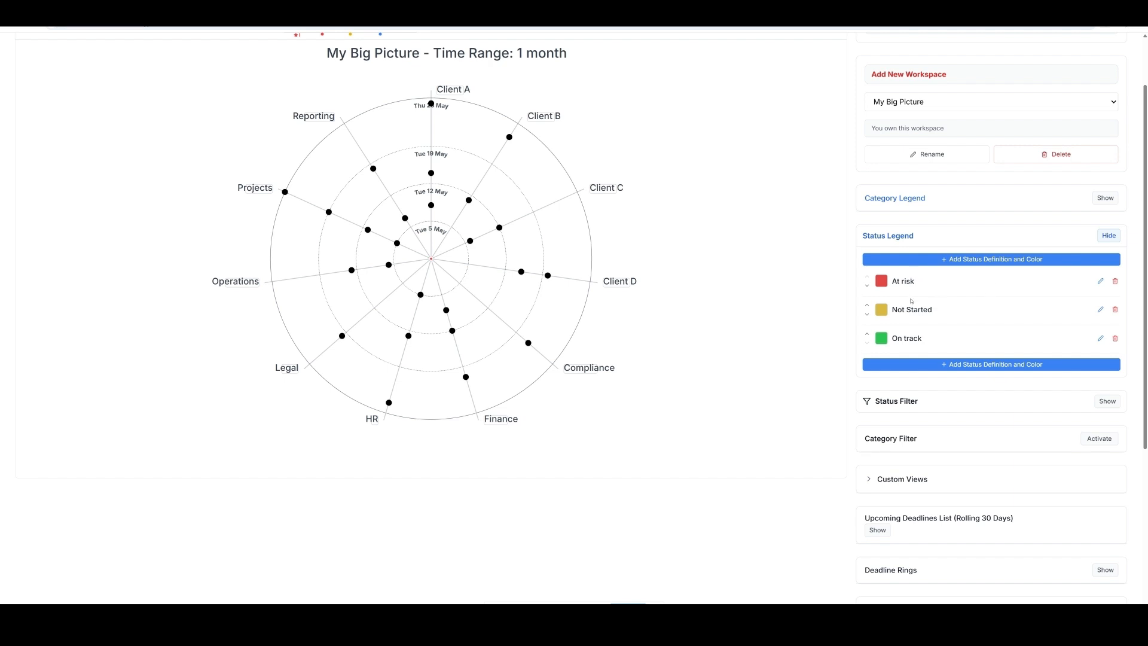
# Set the status color of the Client D - Strategy Session deadline to At risk and save the change.
pyautogui.scroll(1, 746, 354)
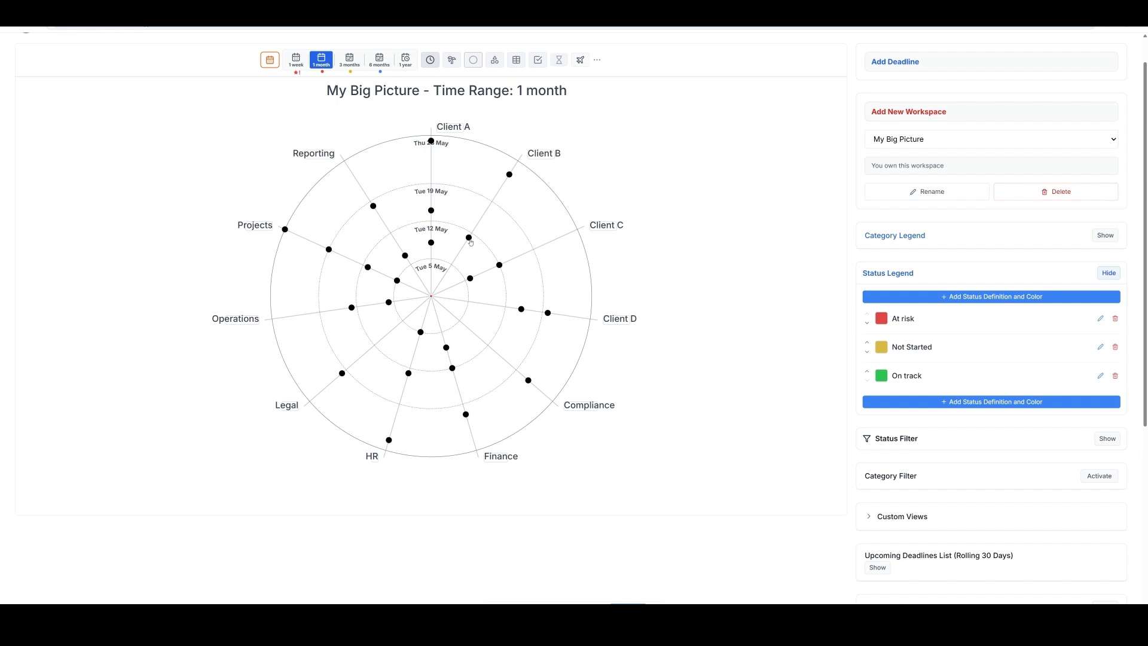
pyautogui.moveTo(500, 268)
pyautogui.moveTo(469, 279)
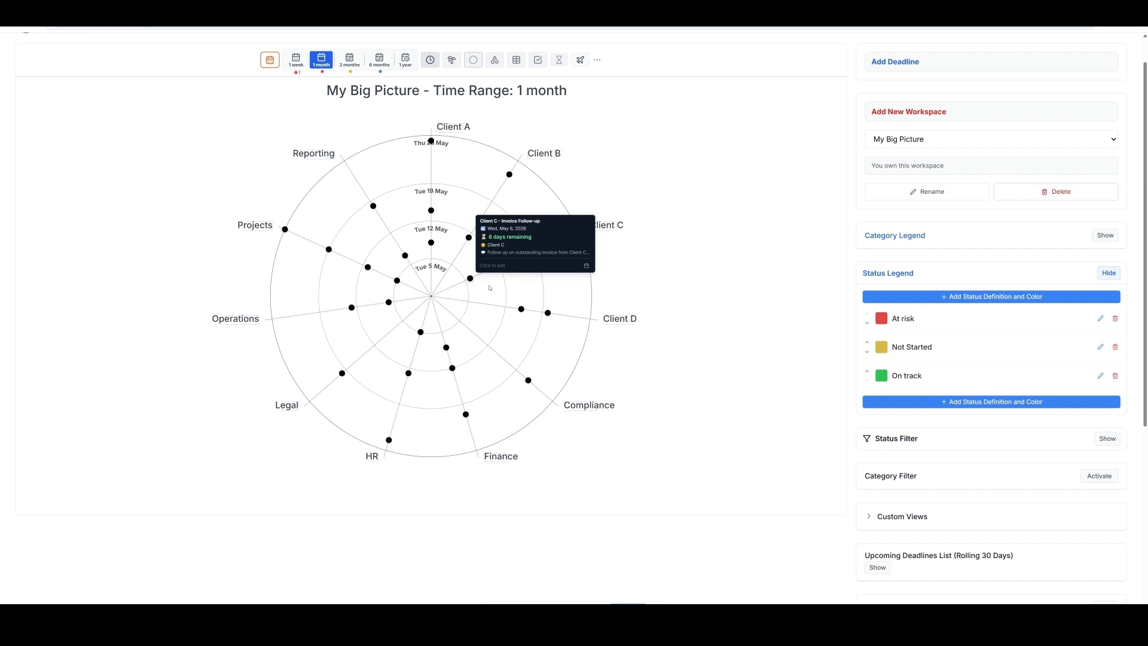
pyautogui.moveTo(522, 310)
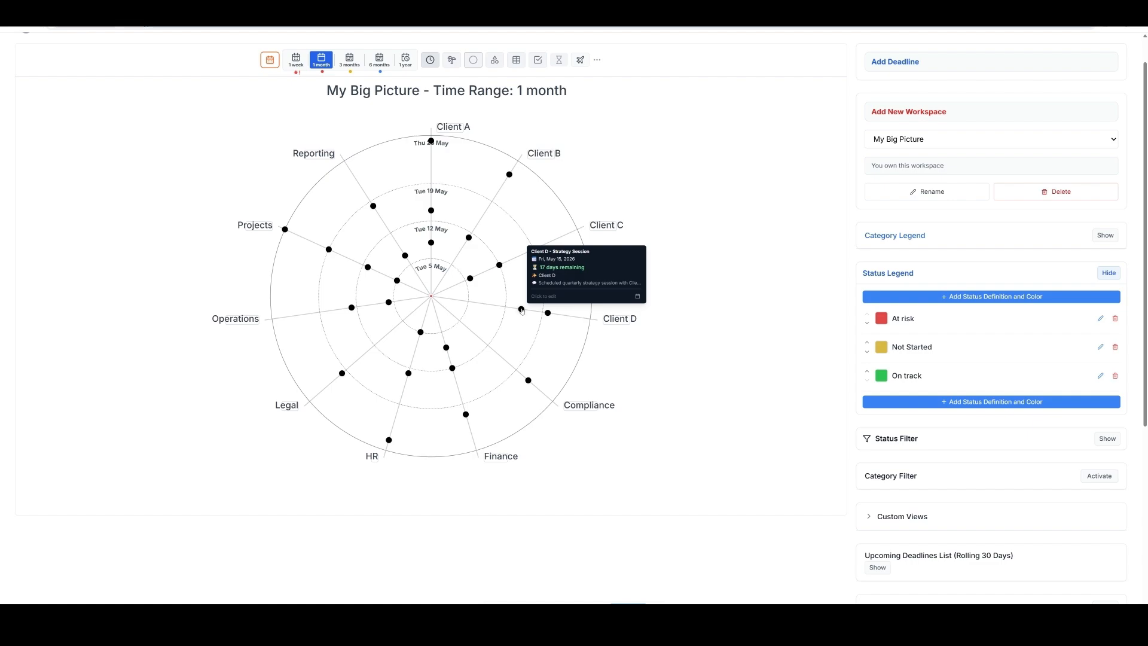
pyautogui.click(521, 311)
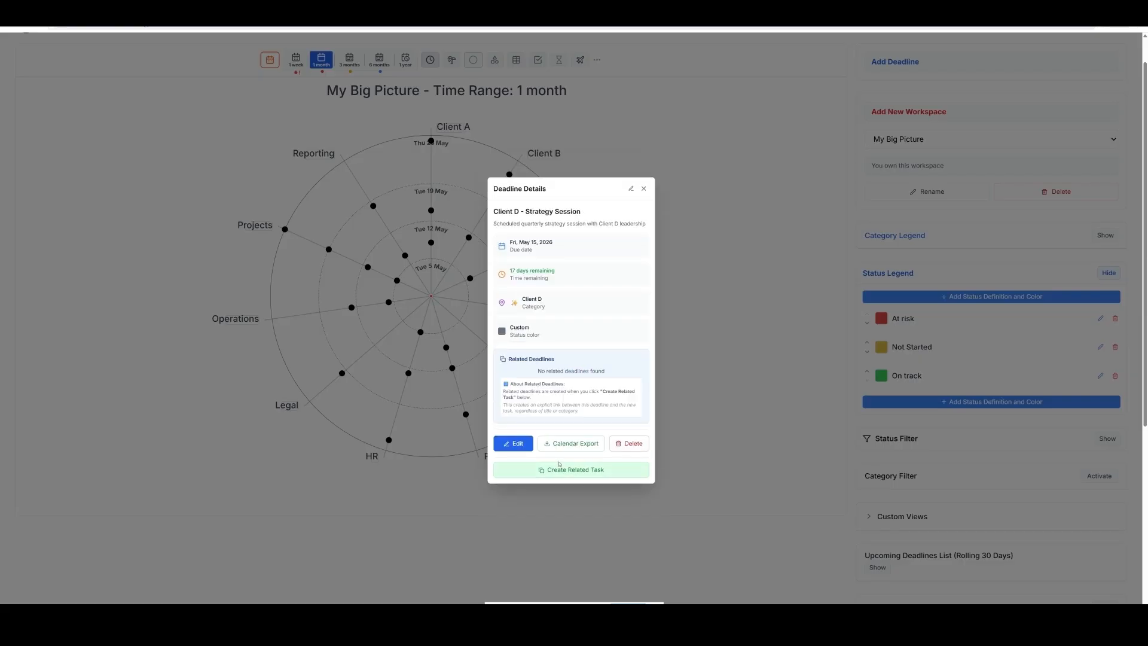
pyautogui.click(516, 445)
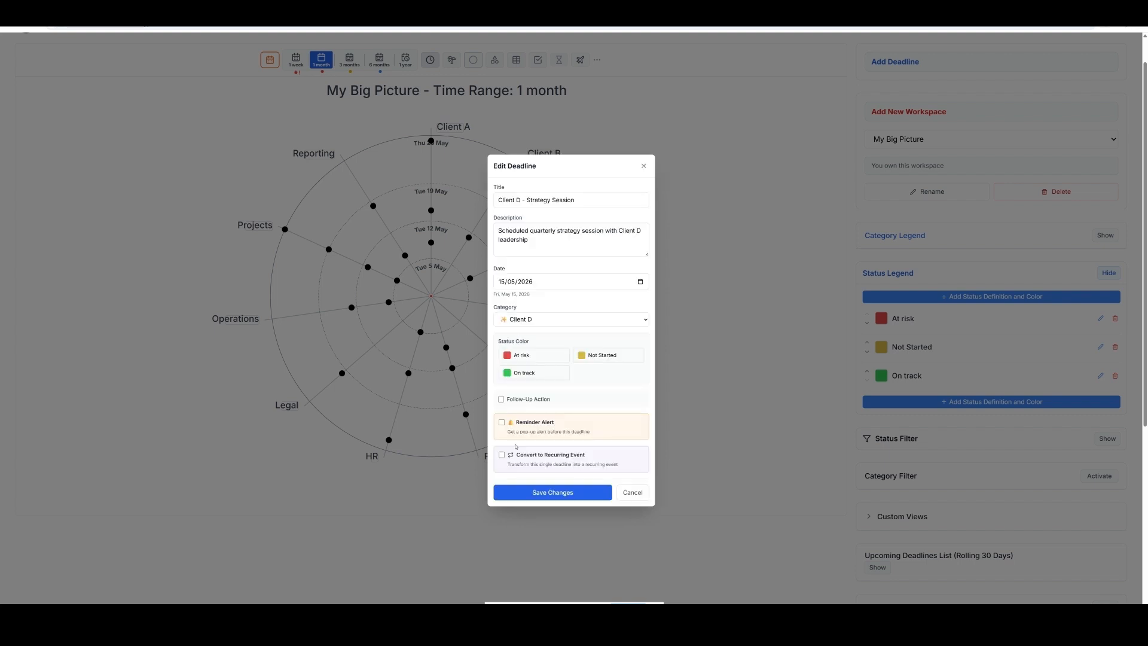
pyautogui.click(530, 357)
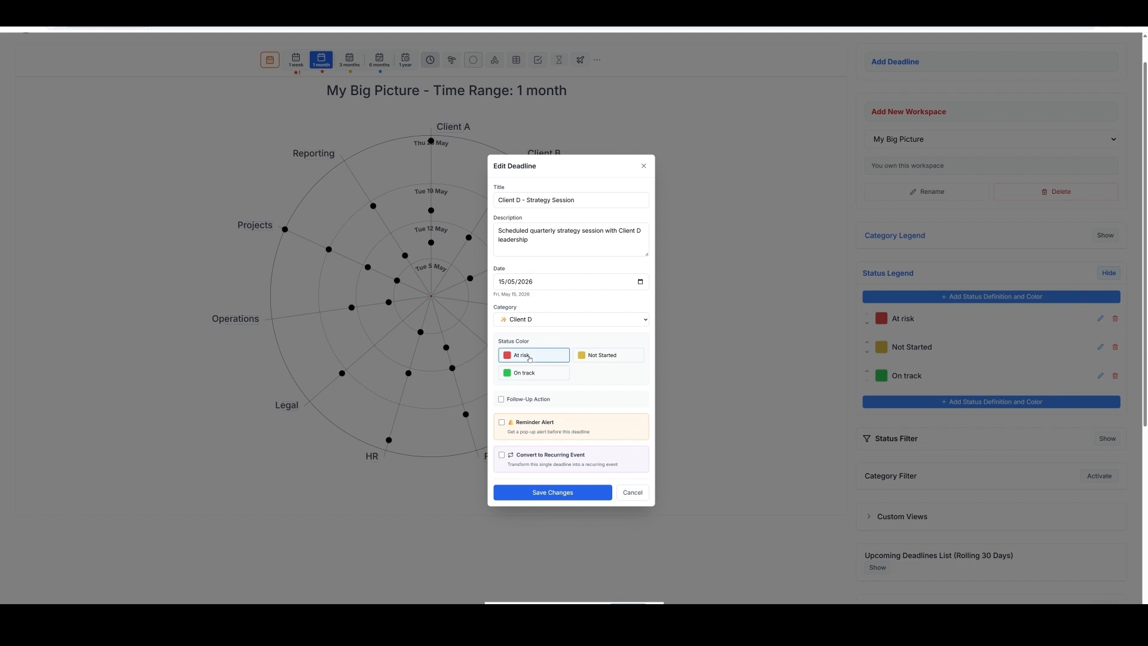
pyautogui.click(584, 493)
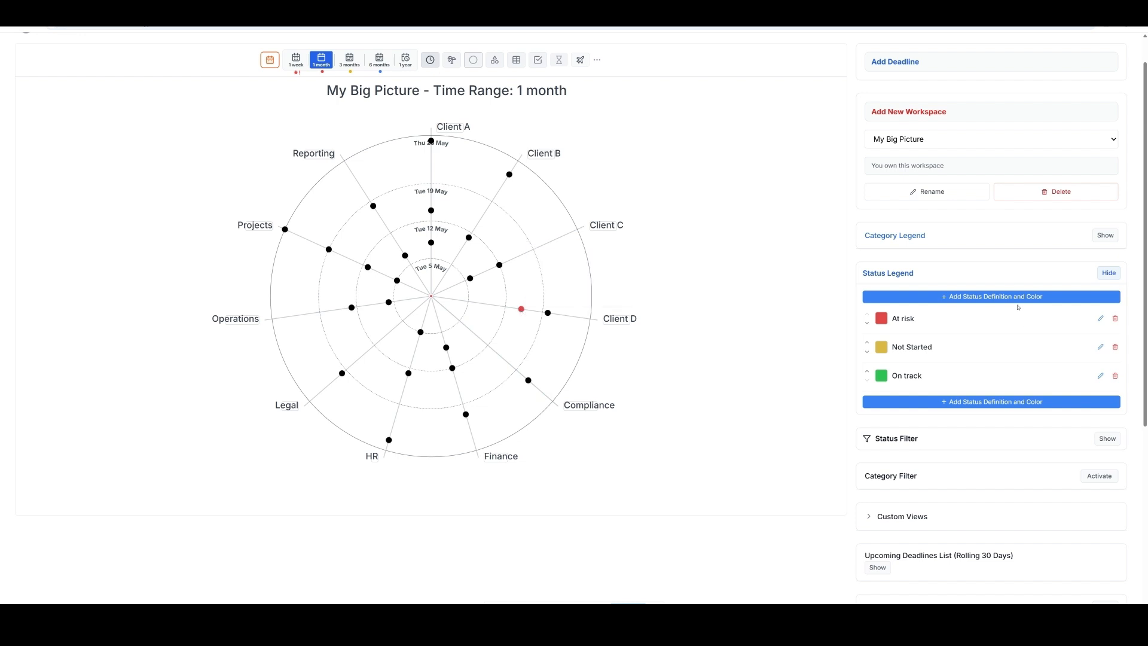
# In Quick Status Assignment, label HR - Job Offer Letter, Client C - Invoice Follow-up, Reporting - Weekly Management Report and Tax - Q1 Instalment Payment as At risk.
pyautogui.scroll(1, 996, 264)
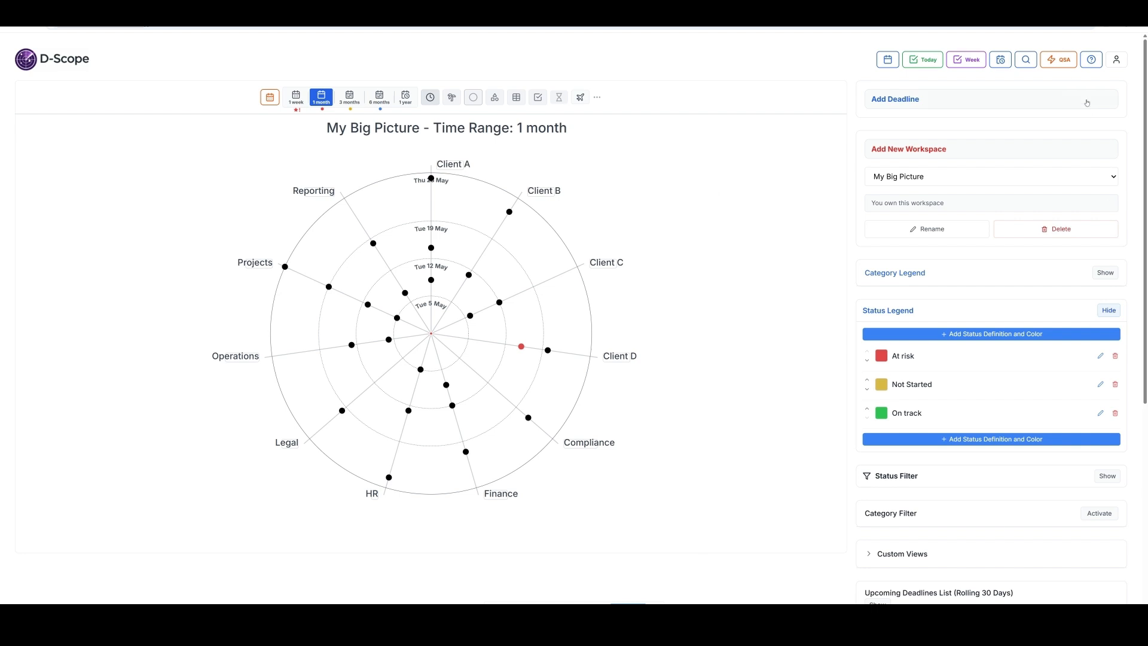
pyautogui.click(1053, 65)
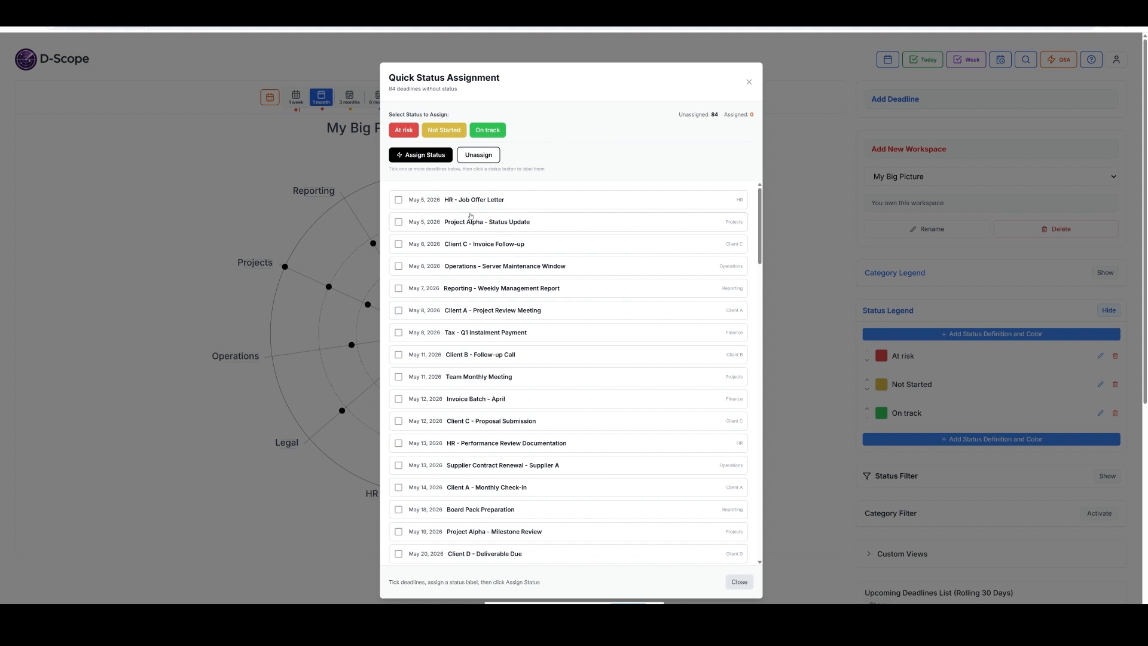
pyautogui.click(399, 201)
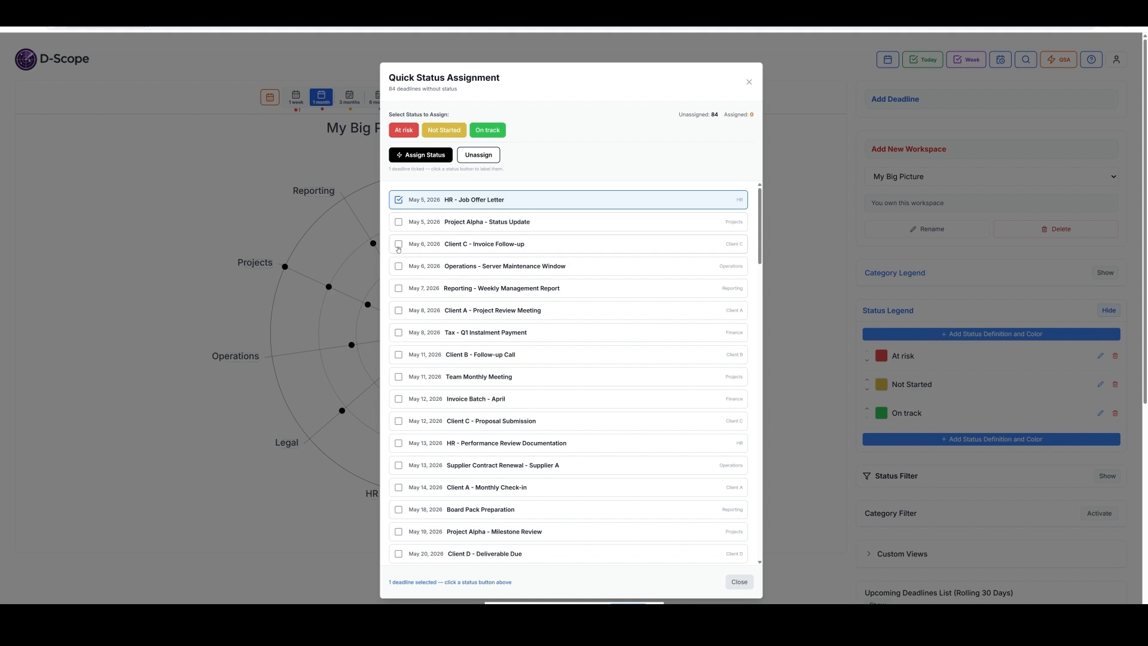
pyautogui.click(399, 246)
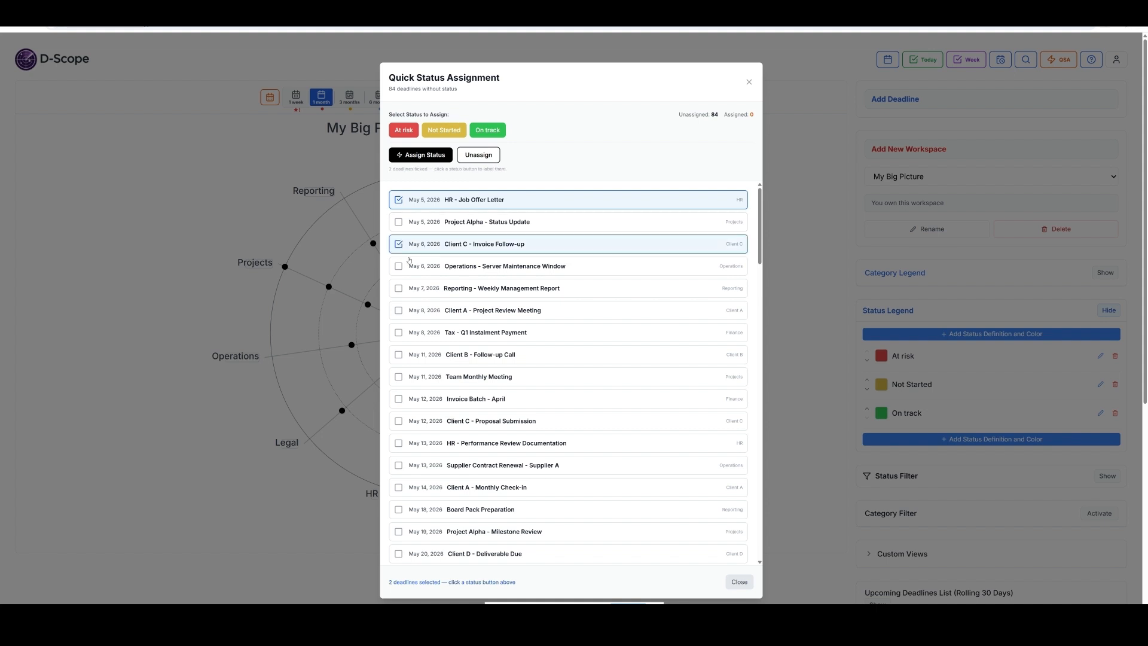
pyautogui.click(399, 289)
pyautogui.click(399, 332)
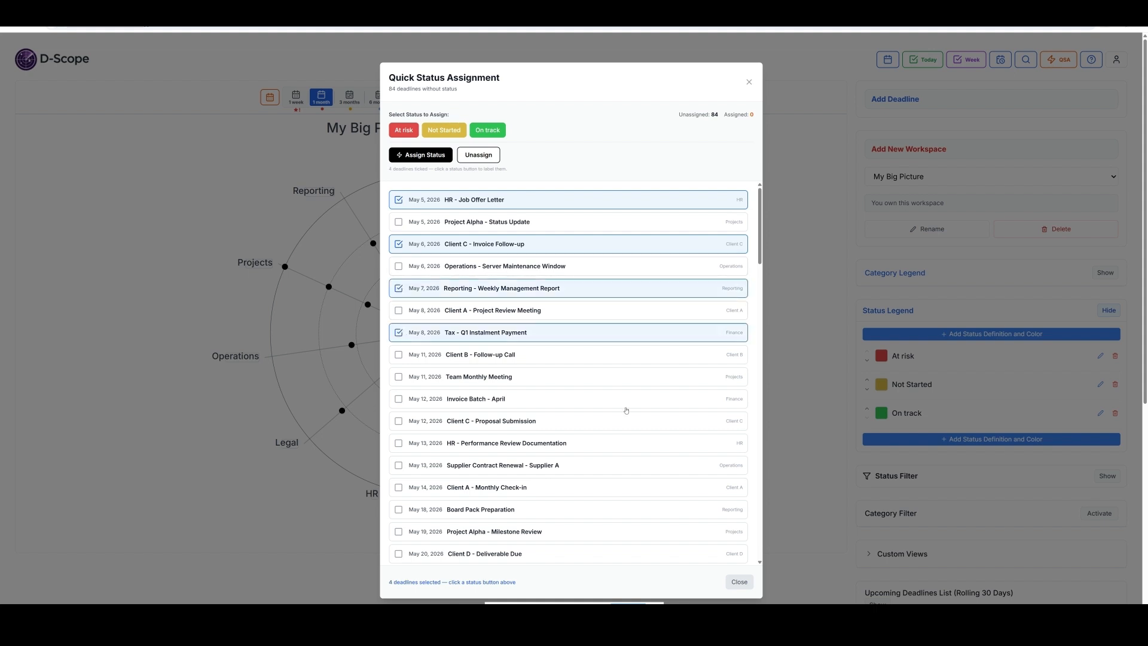
pyautogui.click(403, 131)
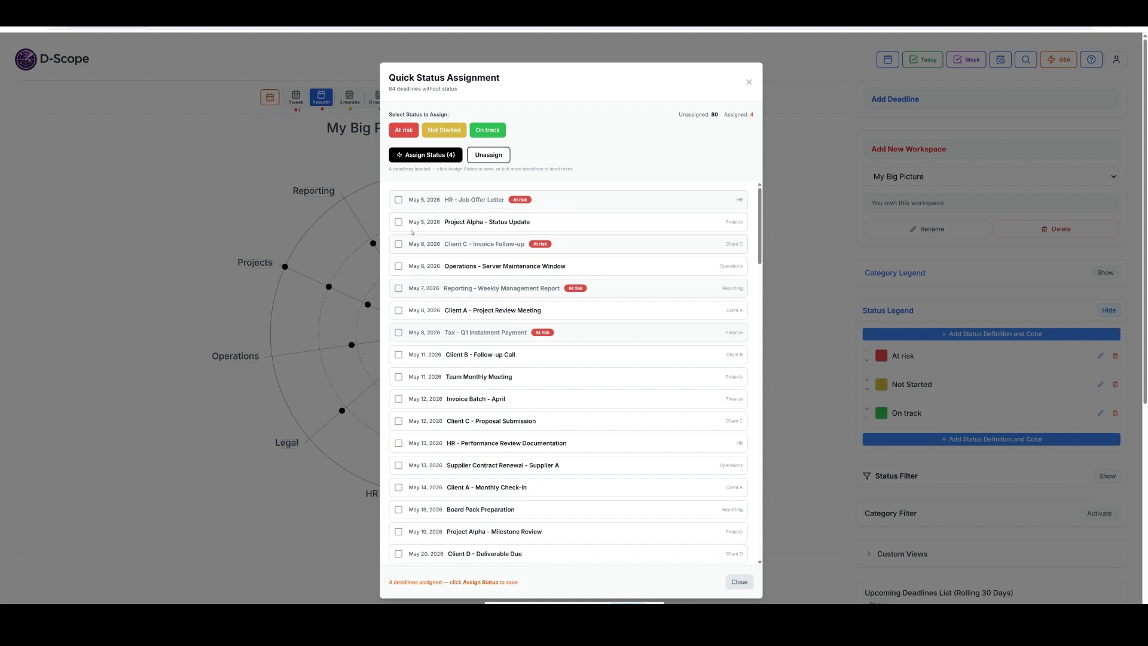
# Label Project Alpha - Status Update, Client A - Project Review Meeting, Client B - Follow-up Call and Team Monthly Meeting as Not Started.
pyautogui.click(399, 222)
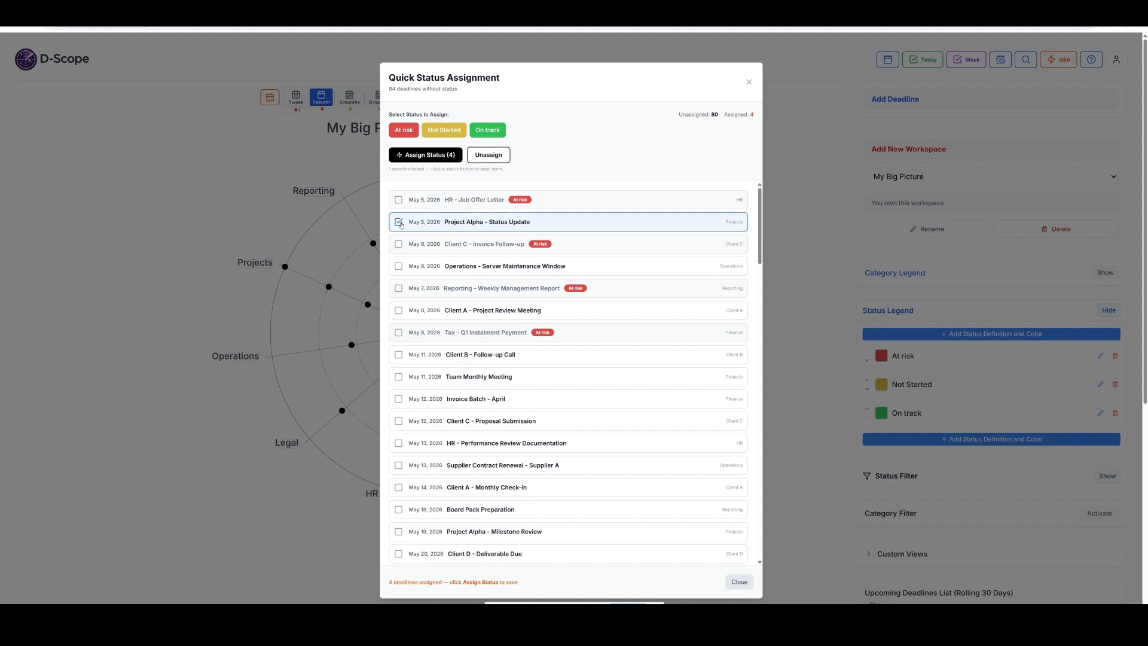
pyautogui.click(399, 311)
pyautogui.click(400, 356)
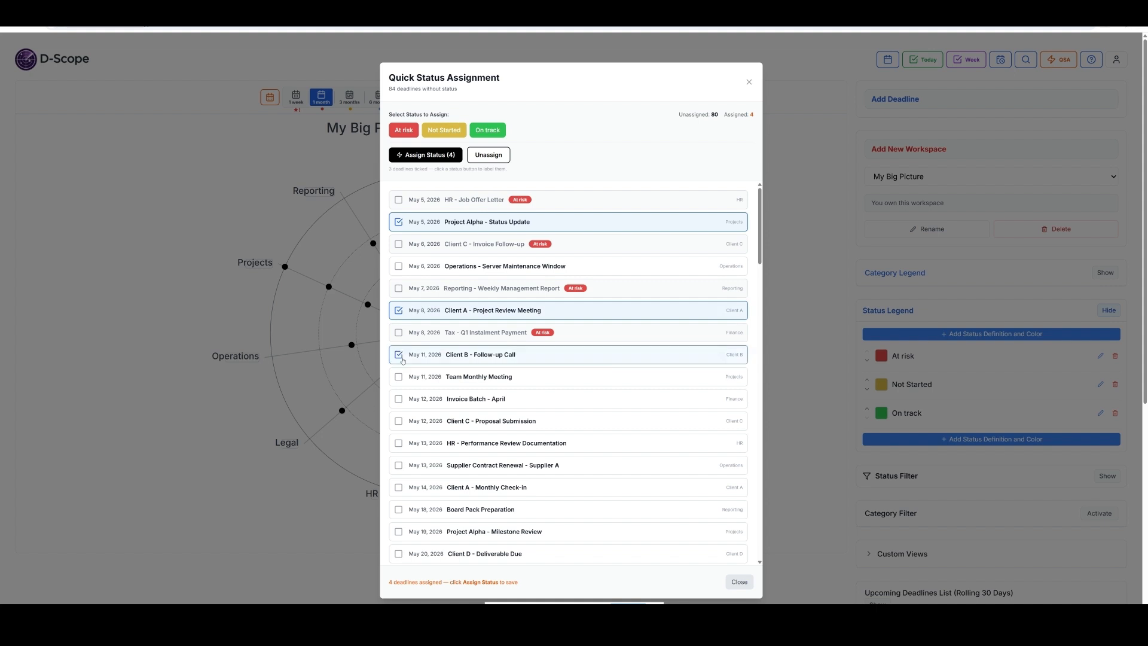
pyautogui.click(399, 377)
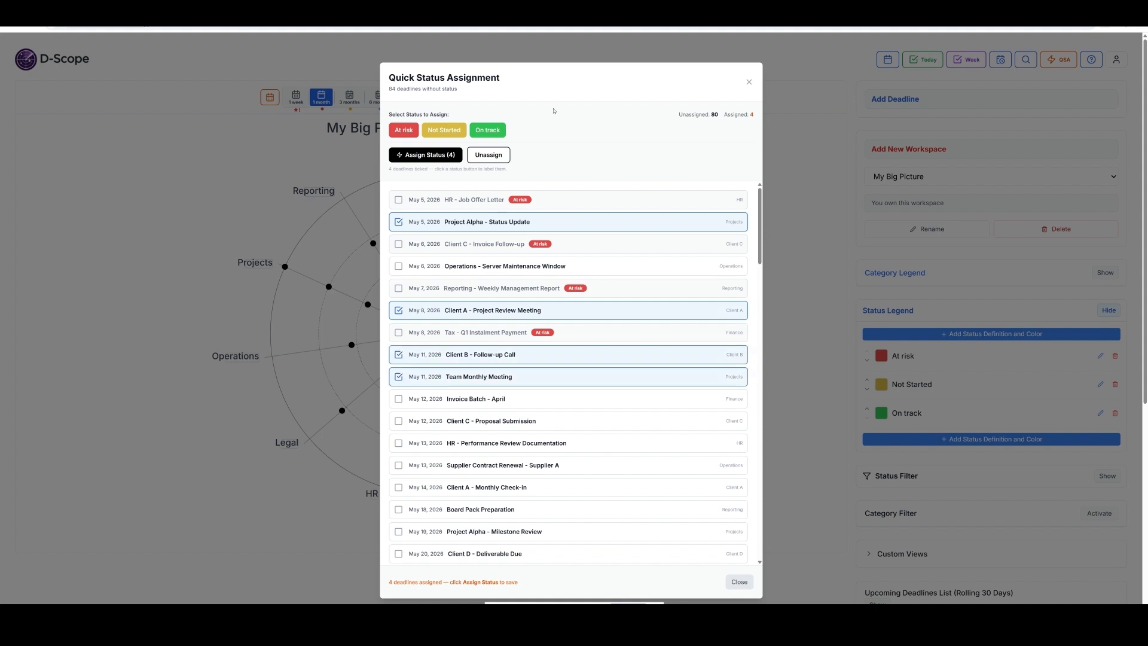
pyautogui.click(456, 131)
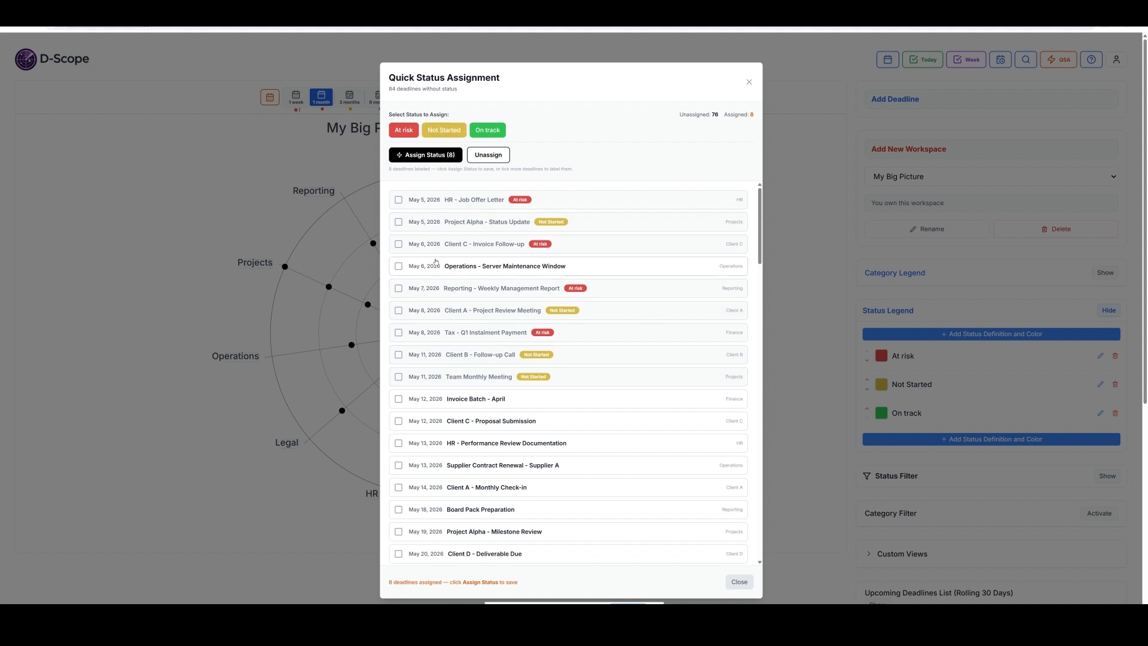
# Label Operations - Server Maintenance Window, Invoice Batch - April, Client C - Proposal Submission and HR - Performance Review Documentation as On track.
pyautogui.click(399, 267)
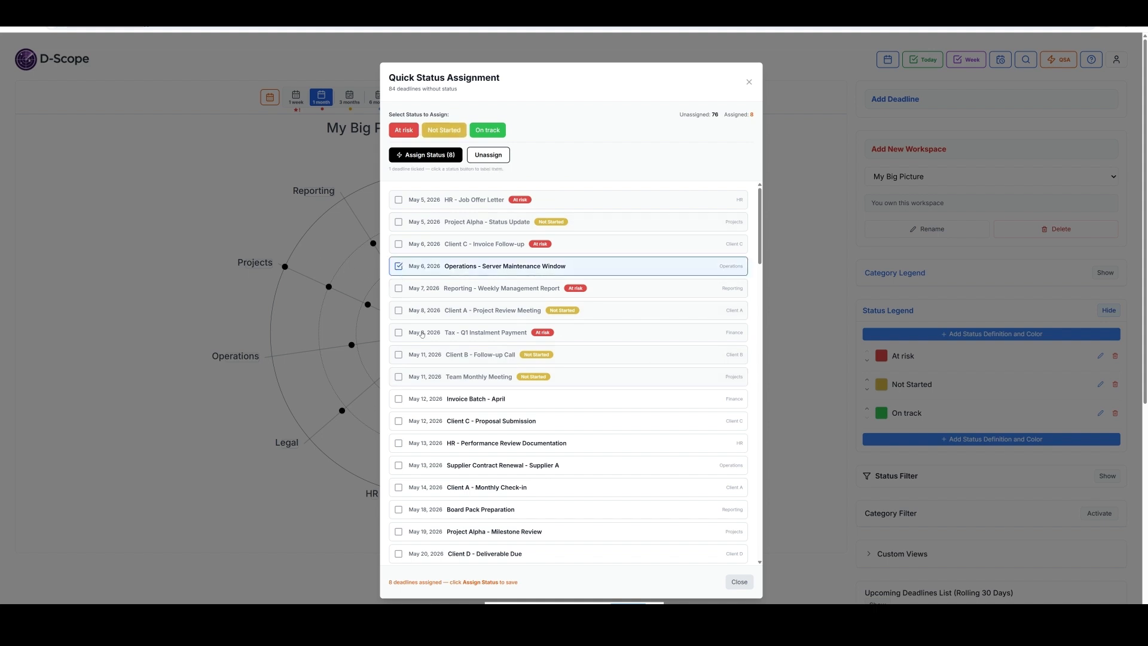
pyautogui.click(400, 402)
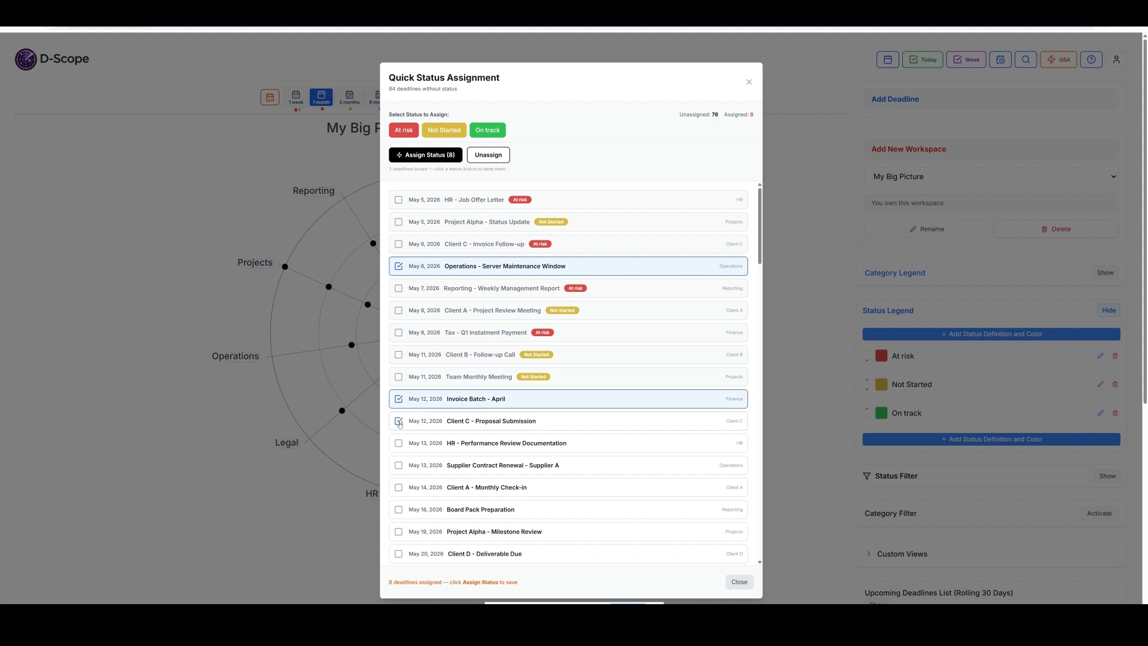
pyautogui.click(399, 422)
pyautogui.click(399, 444)
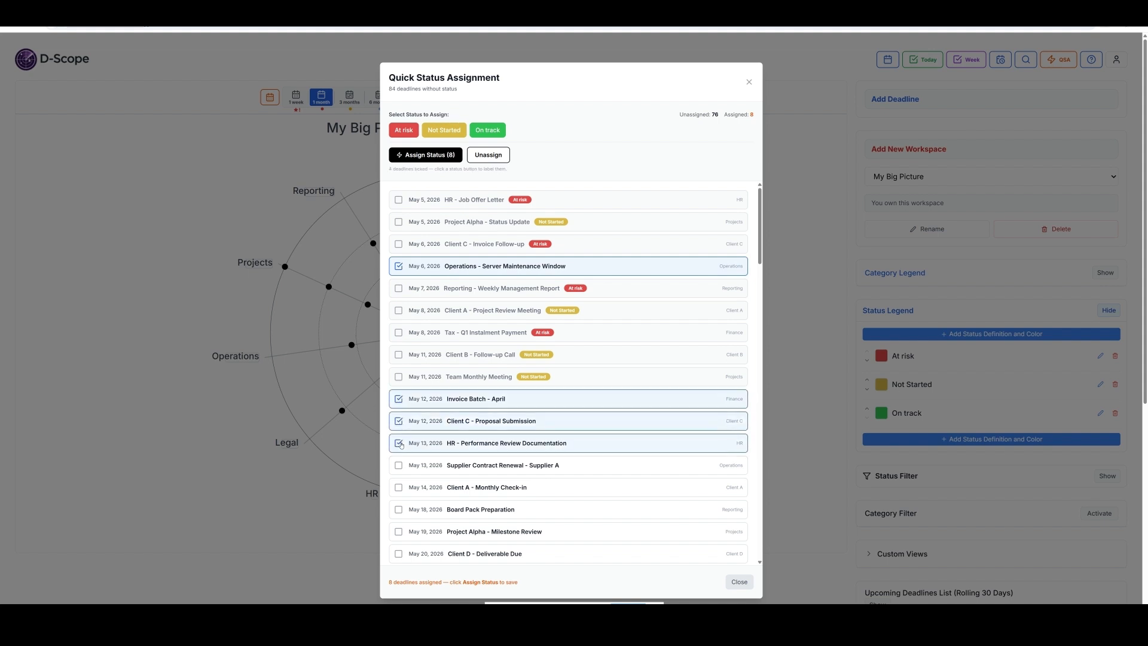
pyautogui.click(497, 134)
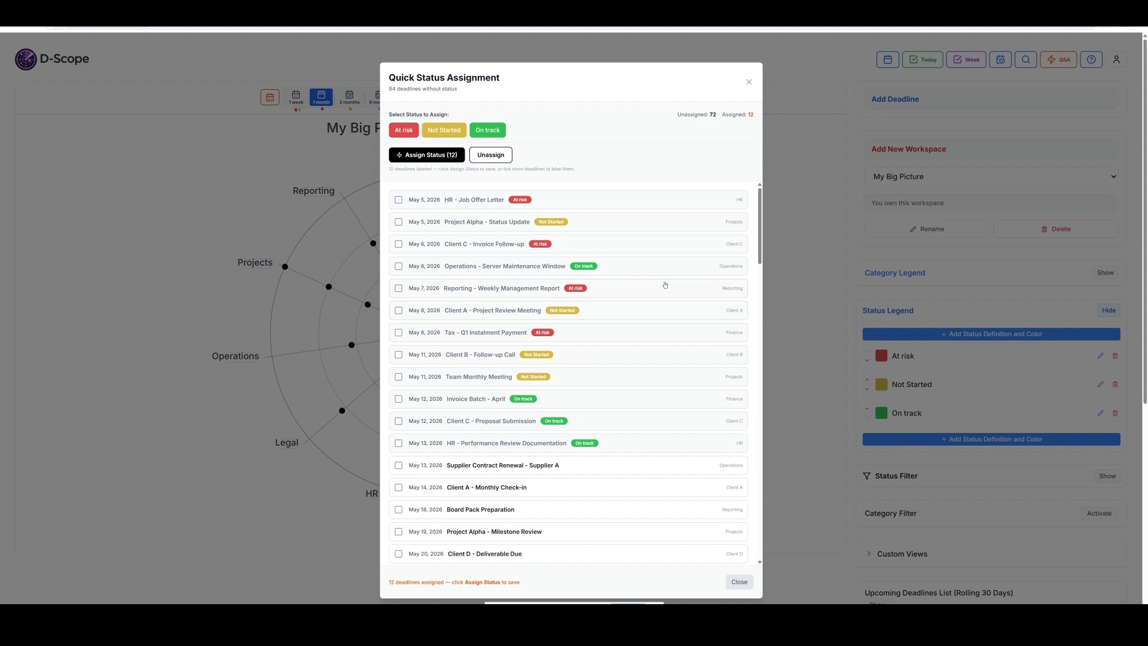
# Relabel Client A - Project Review Meeting as On track, and save all the labelled status assignments.
pyautogui.click(399, 311)
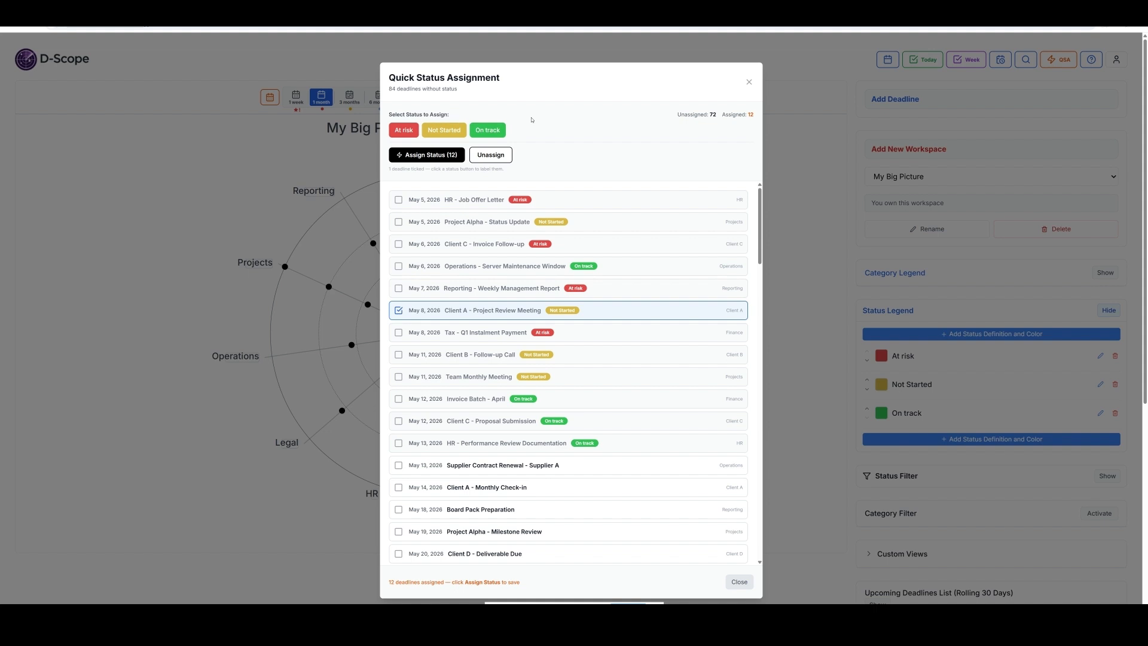
pyautogui.click(492, 130)
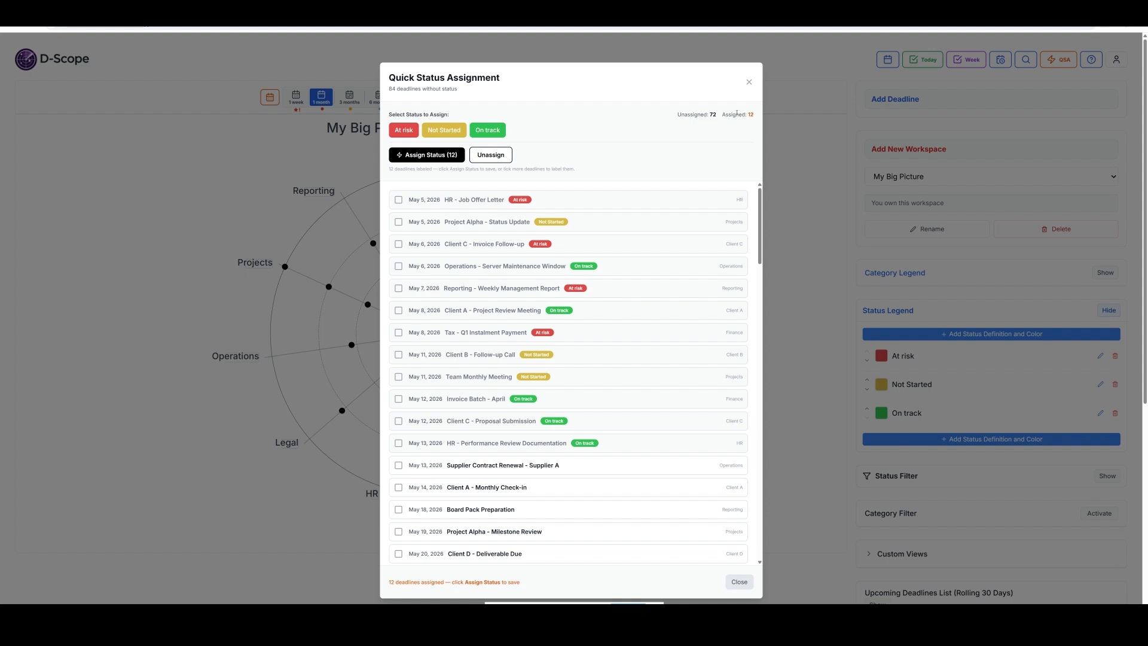
pyautogui.click(423, 156)
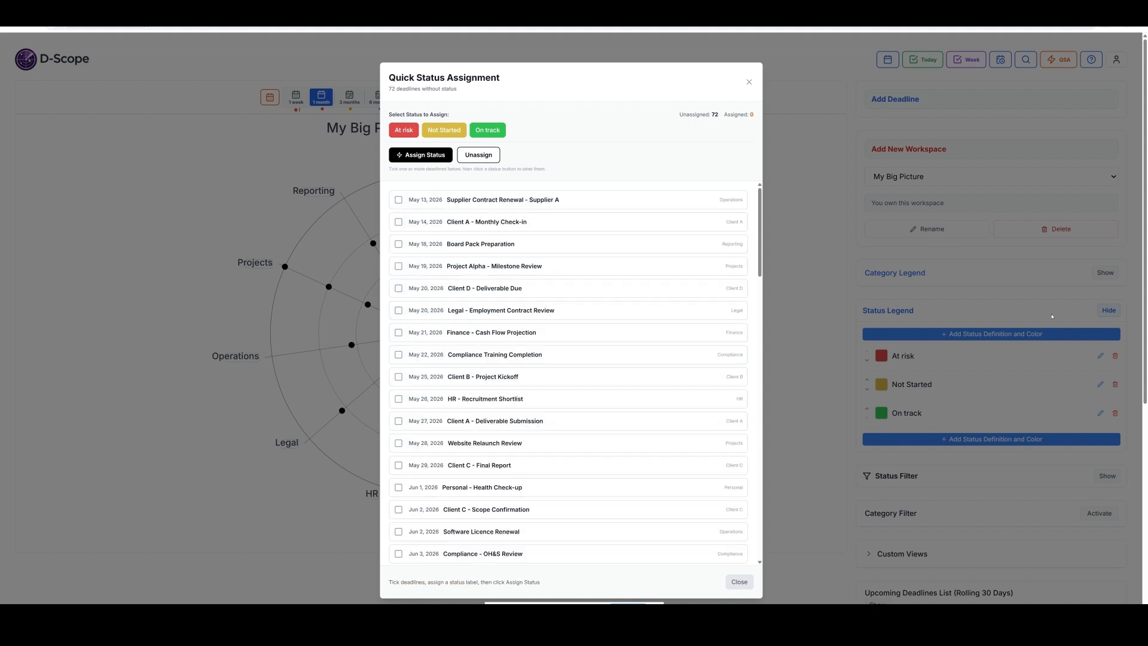
pyautogui.click(750, 83)
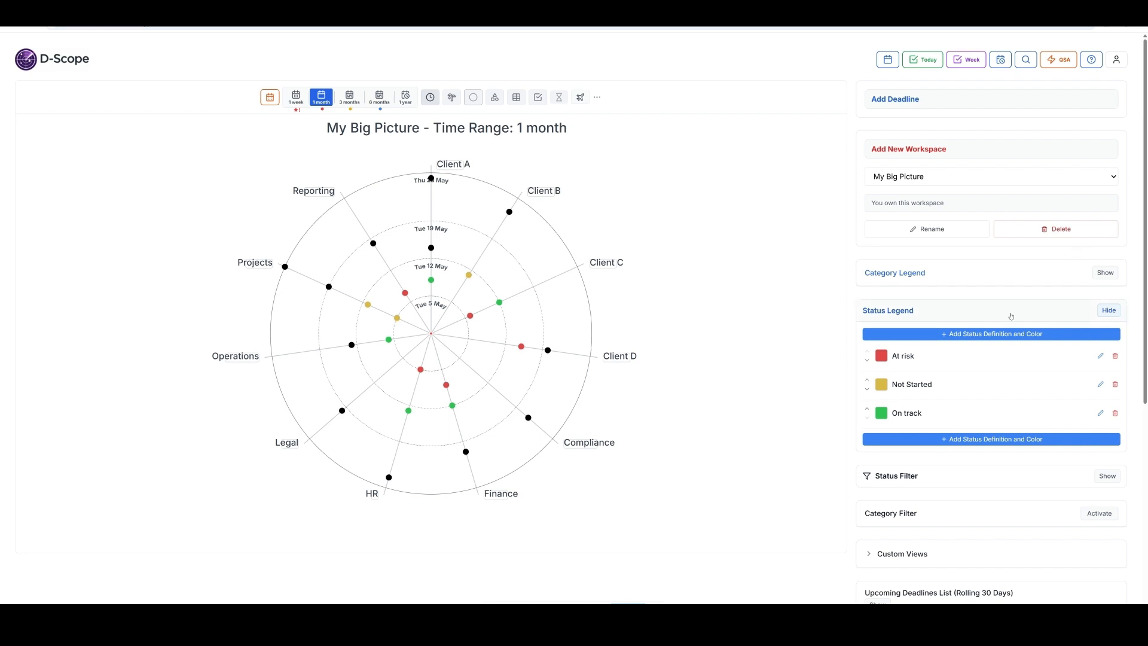
# Review the deadlines still without a status in Quick Status Assignment, and inspect the Compliance deadline on the chart.
pyautogui.click(1061, 59)
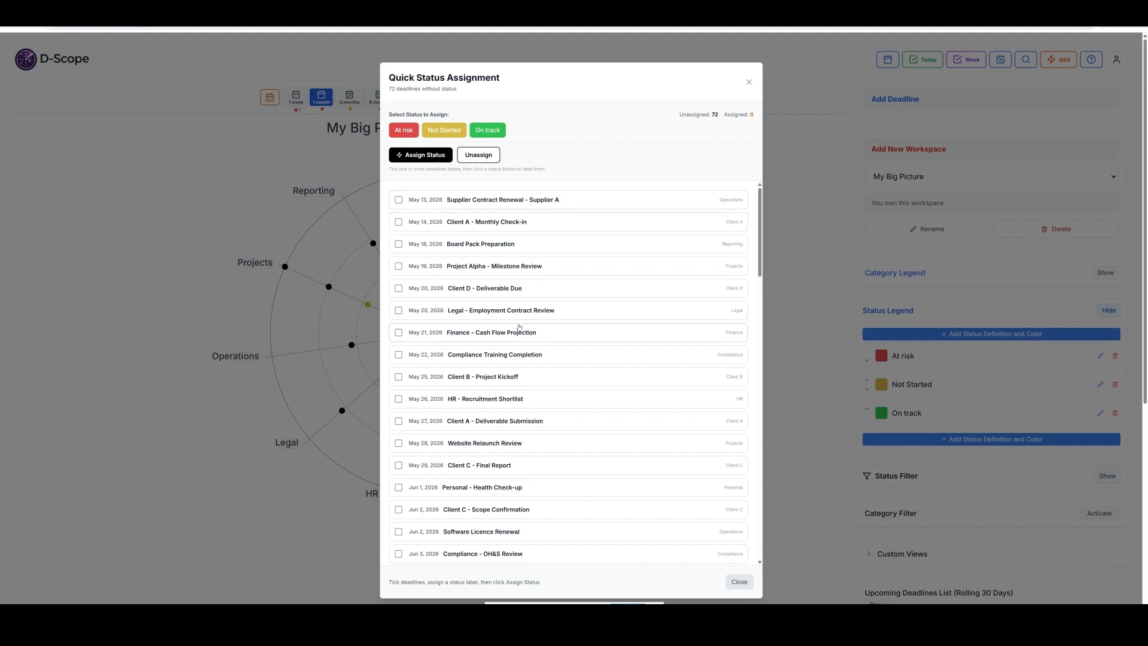
pyautogui.scroll(-1, 515, 335)
pyautogui.scroll(-10, 513, 337)
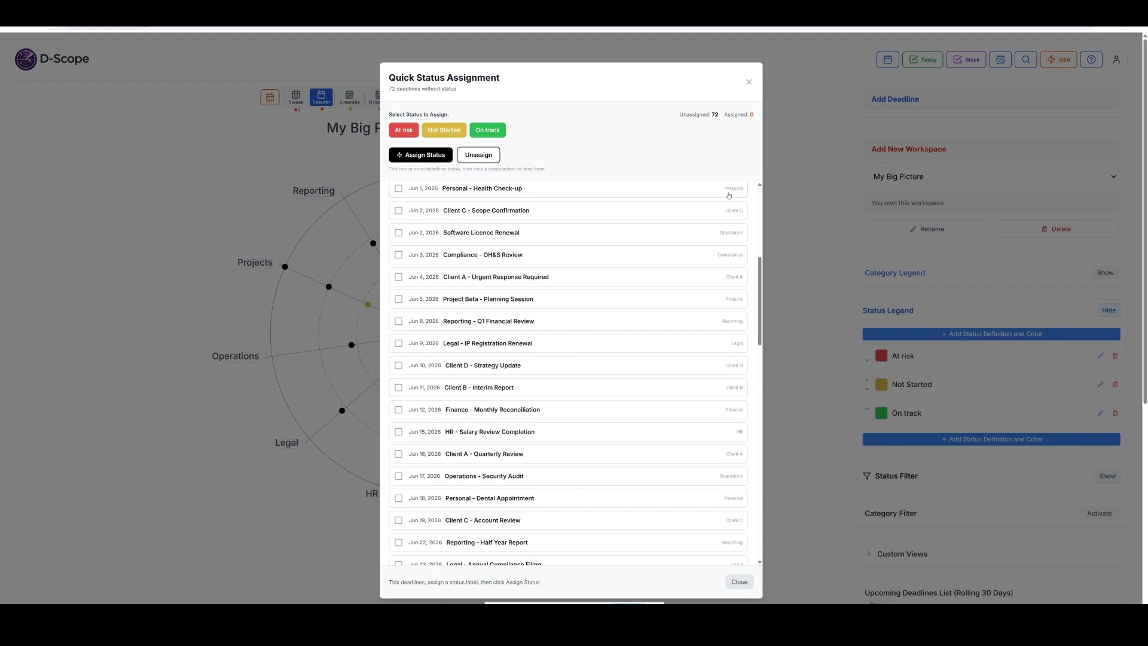
pyautogui.click(749, 83)
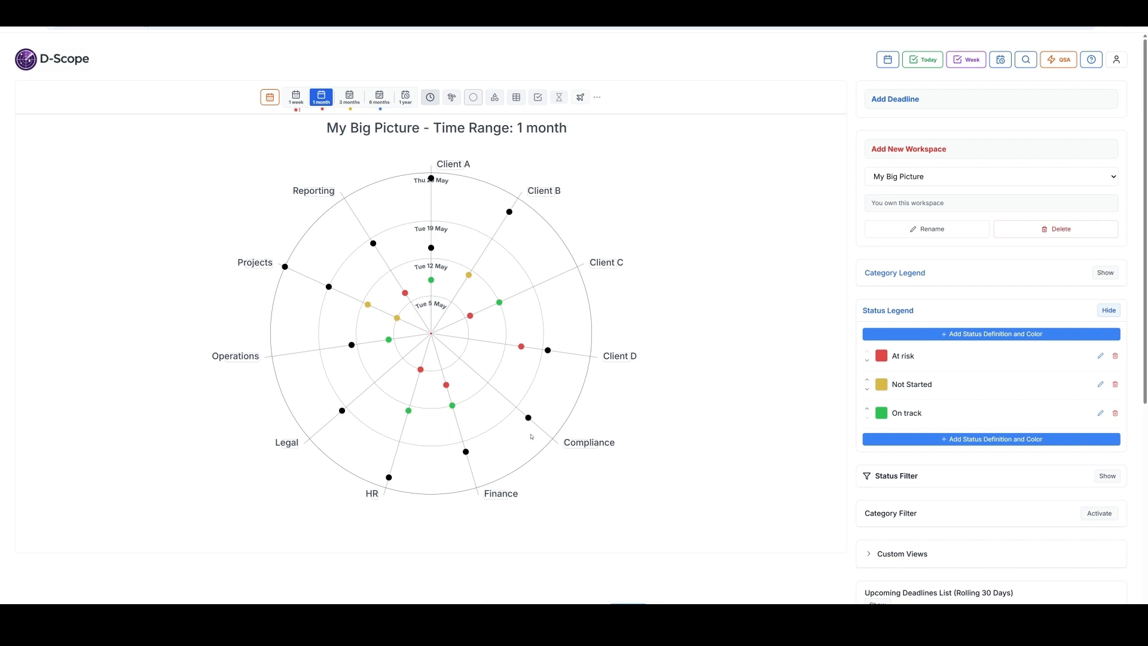
pyautogui.moveTo(528, 419)
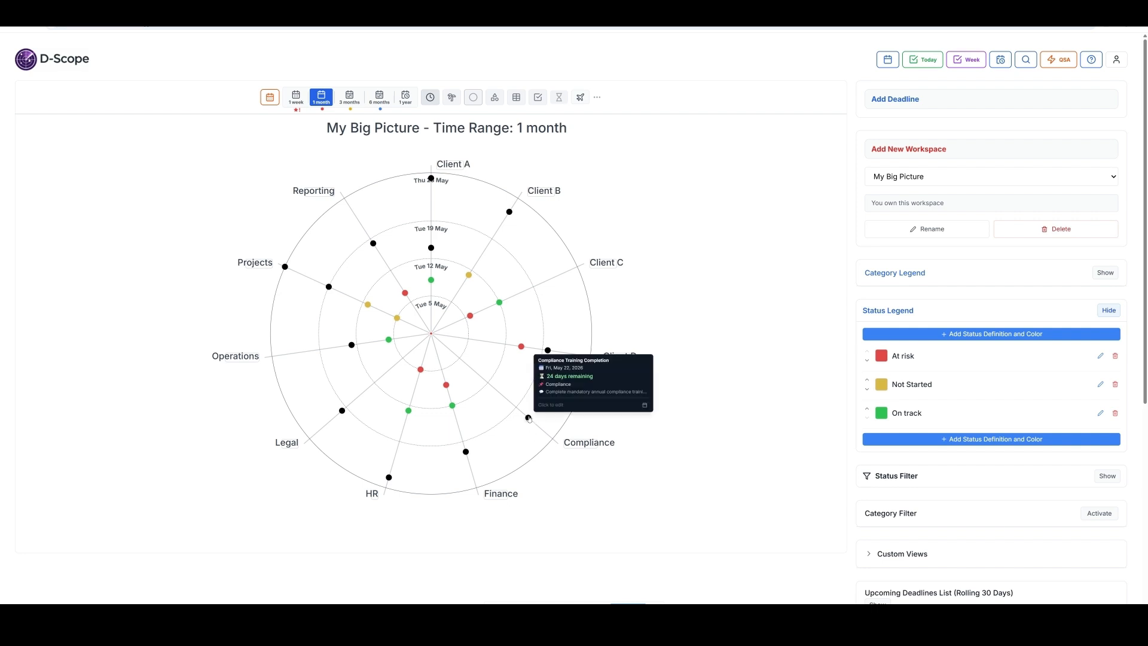